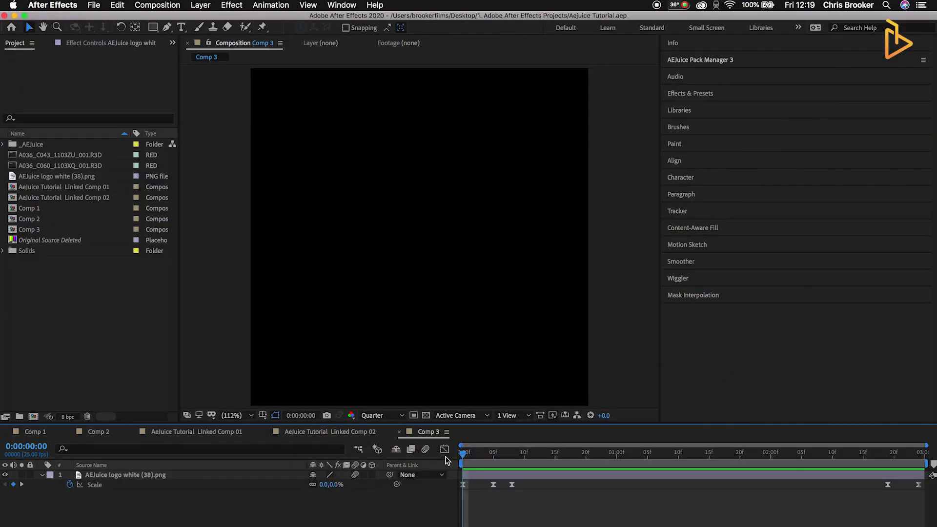
Play the Comp 3 logo animation preview and stop it at 0:00:00:21.
{"action": "key", "text": "space"}
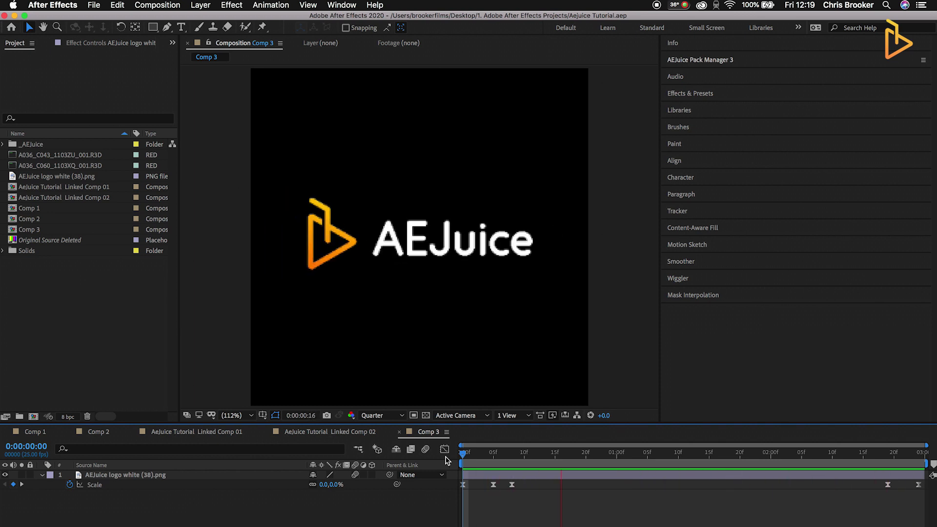
{"action": "key", "text": "space"}
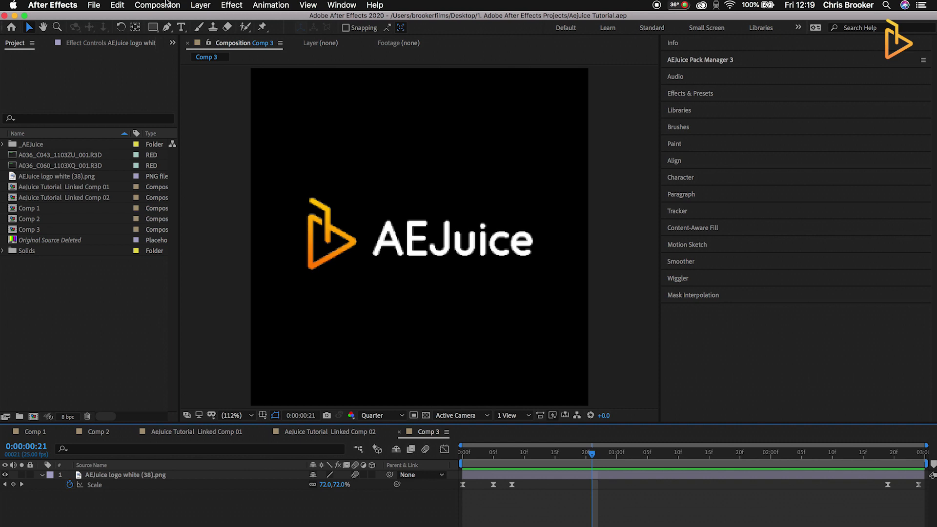
Add Comp 3 to the Render Queue and confirm Best Settings with Best quality.
{"action": "left_click", "coordinate": [166, 5]}
{"action": "left_click", "coordinate": [205, 96]}
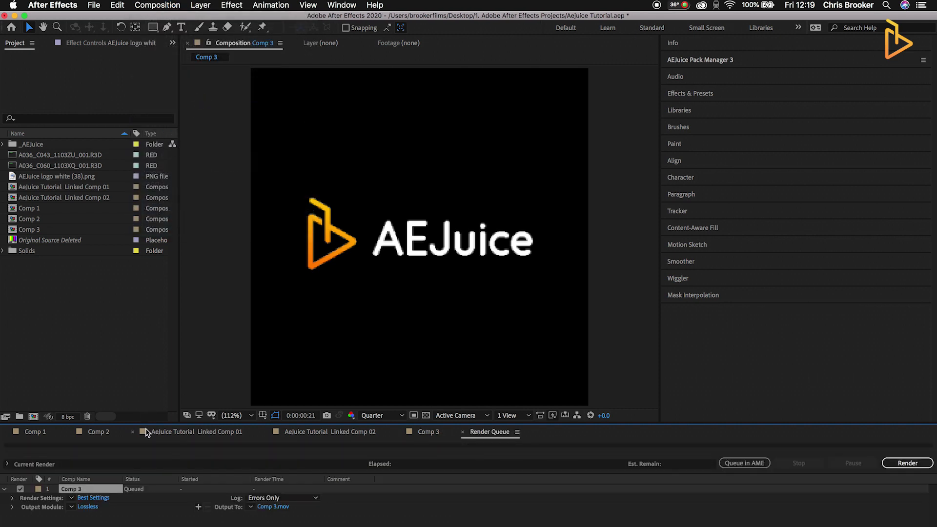
{"action": "left_click_drag", "start_coordinate": [156, 423], "coordinate": [155, 371]}
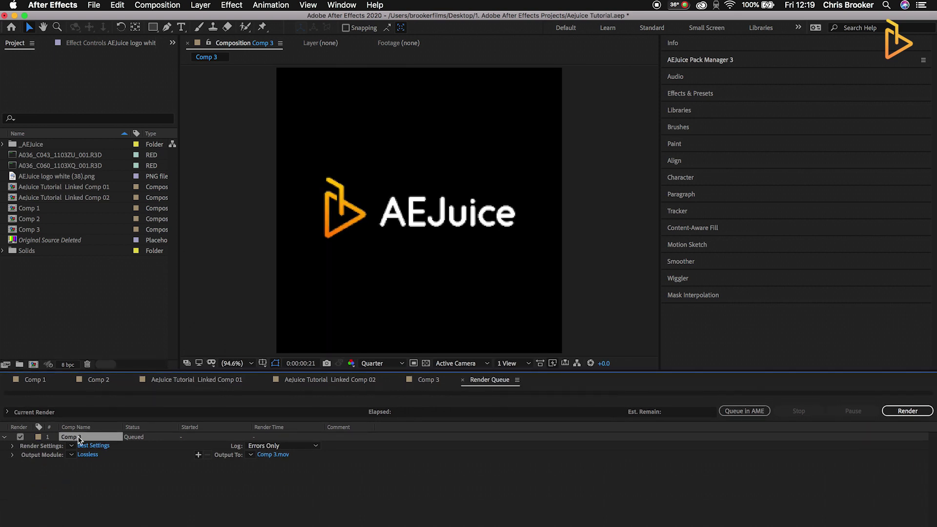
{"action": "left_click", "coordinate": [91, 446]}
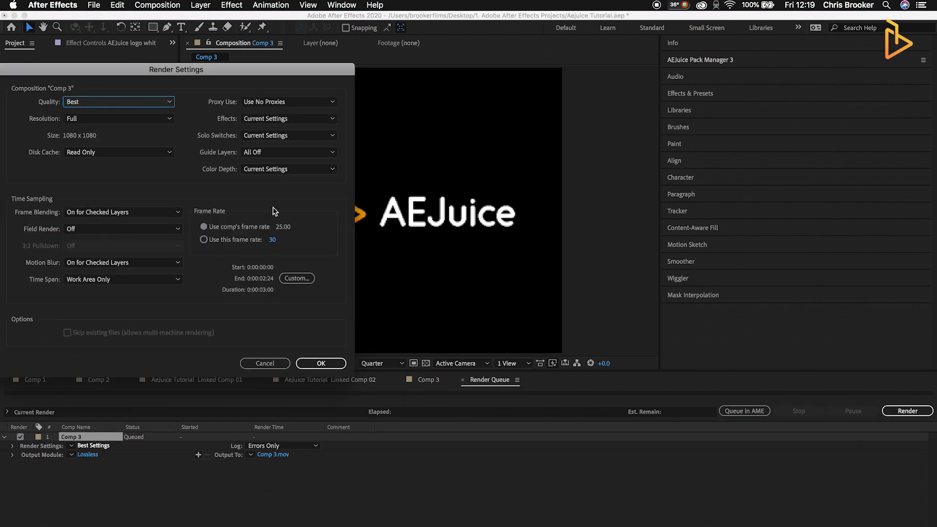
{"action": "left_click_drag", "start_coordinate": [108, 78], "coordinate": [253, 84]}
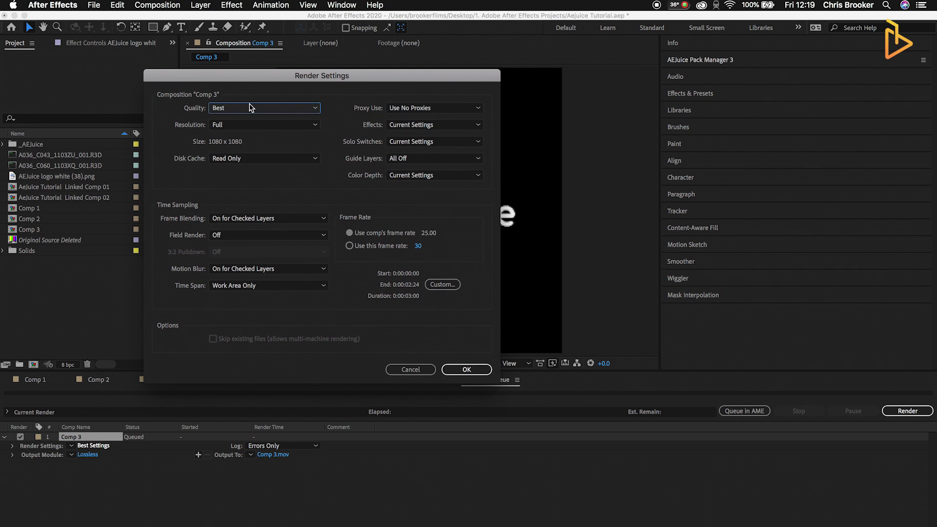
{"action": "left_click", "coordinate": [250, 108]}
{"action": "left_click", "coordinate": [238, 125]}
{"action": "left_click", "coordinate": [466, 370]}
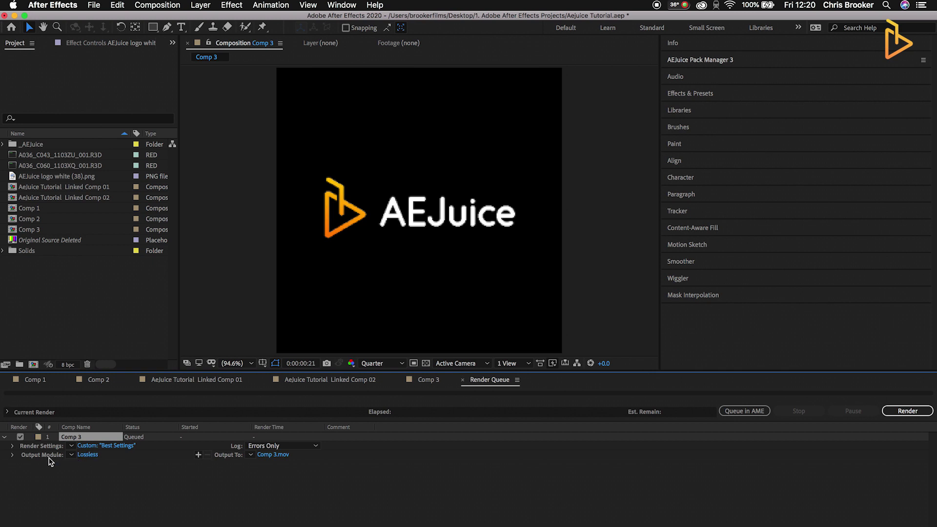
Set the Lossless output module to QuickTime, RGB + Alpha channels, Millions of Colors+ depth.
{"action": "left_click", "coordinate": [88, 455]}
{"action": "left_click", "coordinate": [383, 122]}
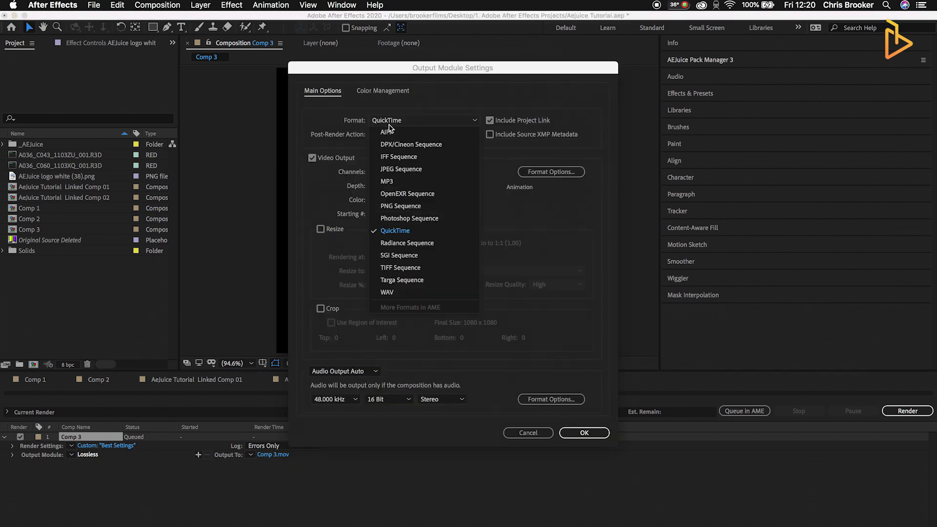
{"action": "left_click", "coordinate": [384, 122]}
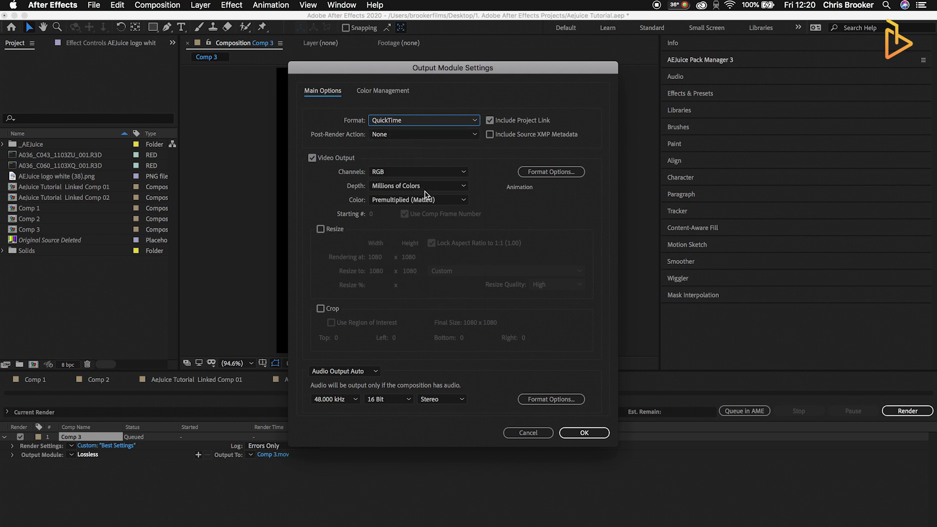
{"action": "left_click", "coordinate": [409, 175]}
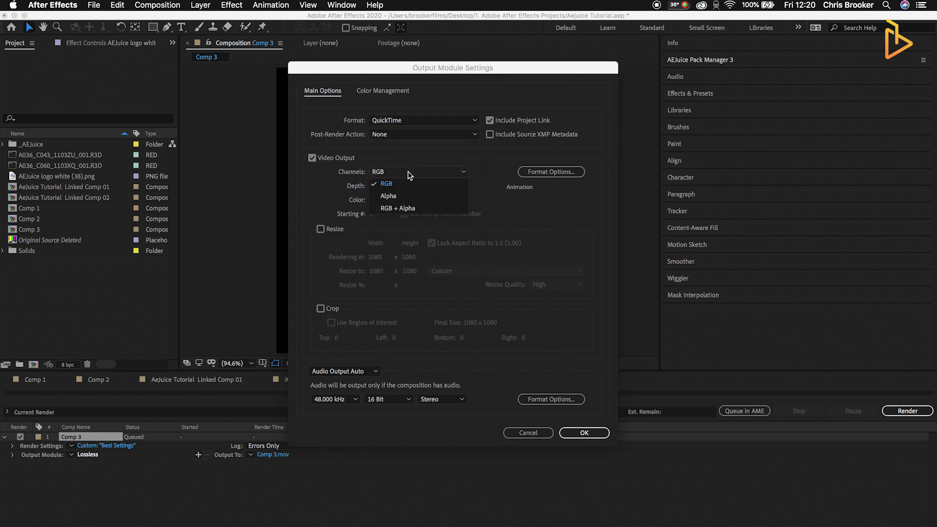
{"action": "left_click", "coordinate": [414, 209]}
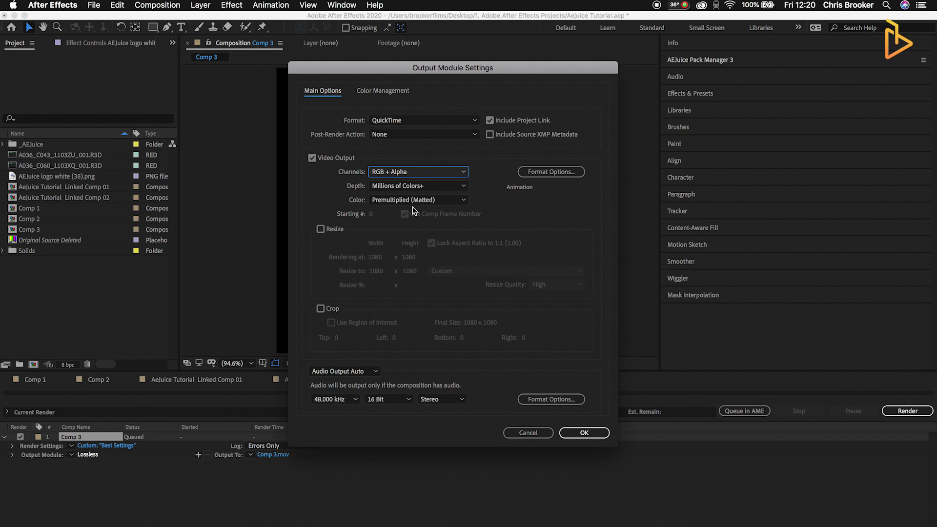
{"action": "left_click", "coordinate": [406, 187]}
{"action": "left_click", "coordinate": [405, 222]}
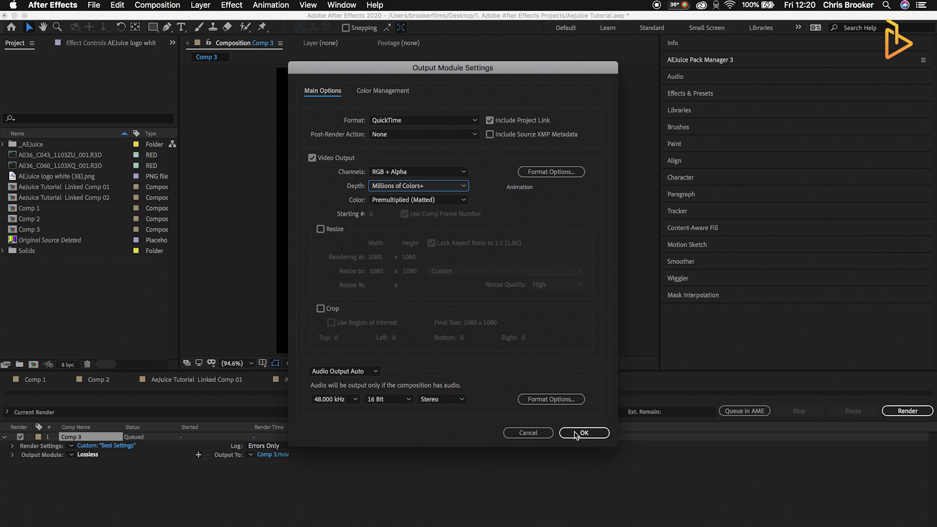
Confirm the output module and name the render output GIF EXPORT.mov.
{"action": "left_click", "coordinate": [576, 433]}
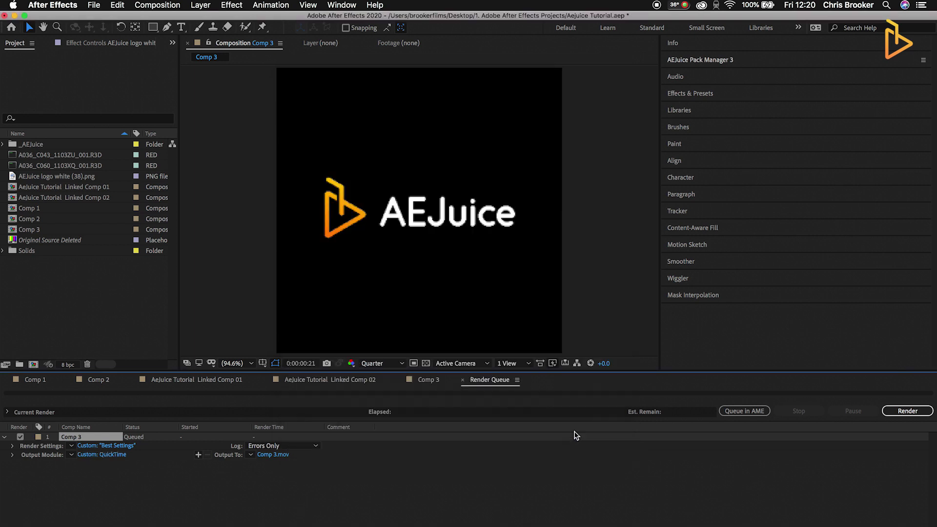
{"action": "left_click", "coordinate": [273, 455]}
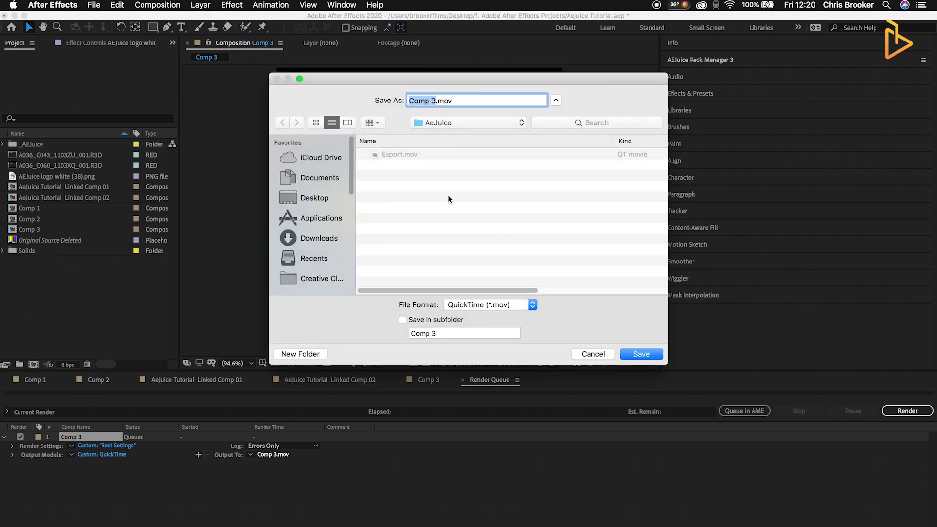
{"action": "type", "text": "GIF EXPORT"}
{"action": "key", "text": "Return"}
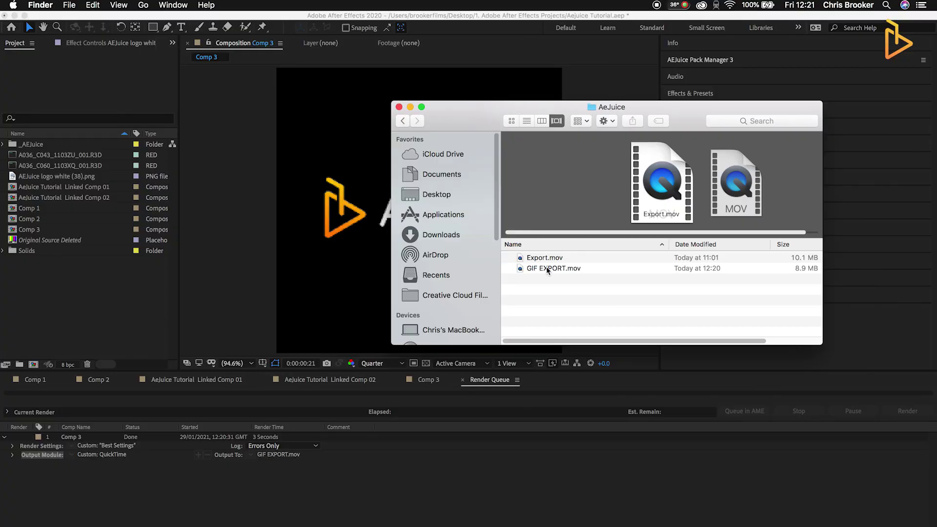
Open GIF EXPORT.mov with Adobe Photoshop CC 2018 via Open With > Other.
{"action": "left_click", "coordinate": [532, 269]}
{"action": "right_click", "coordinate": [532, 271]}
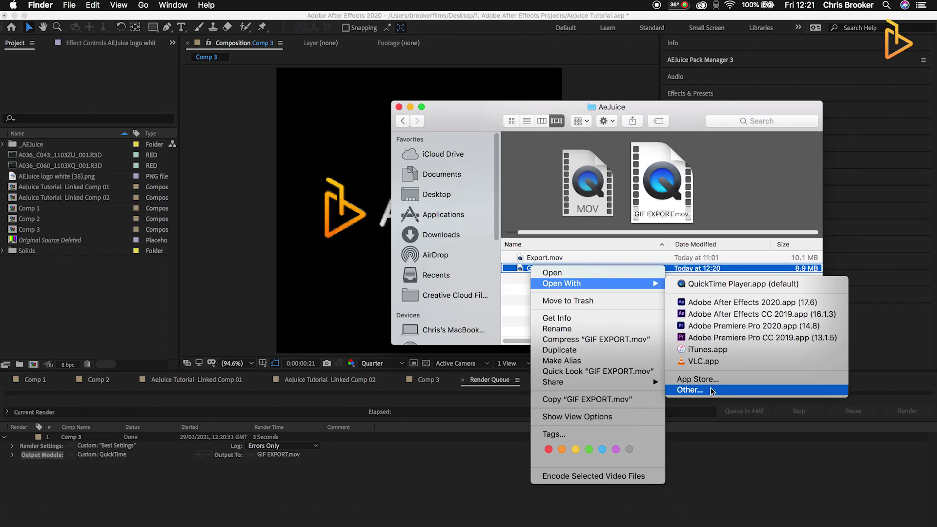
{"action": "left_click", "coordinate": [710, 390]}
{"action": "scroll", "coordinate": [420, 194], "scroll_direction": "down", "scroll_amount": 10}
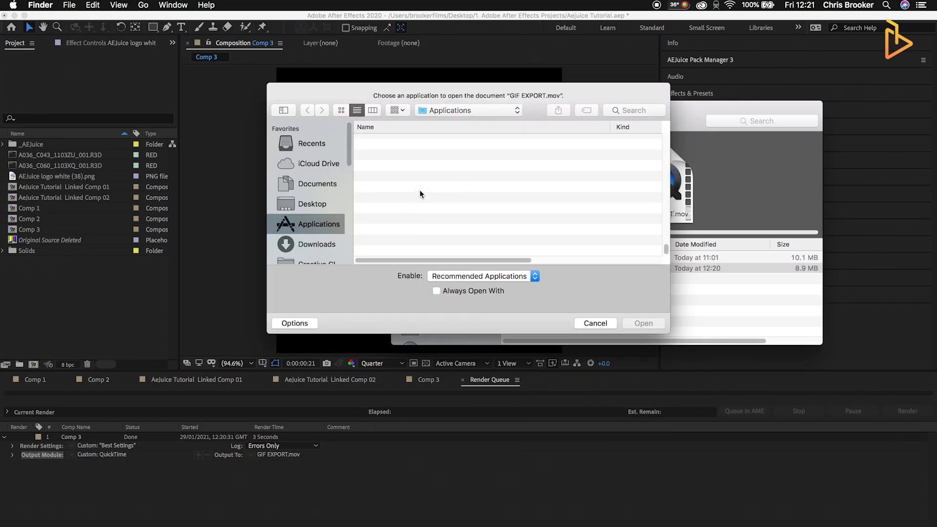
{"action": "double_click", "coordinate": [435, 221]}
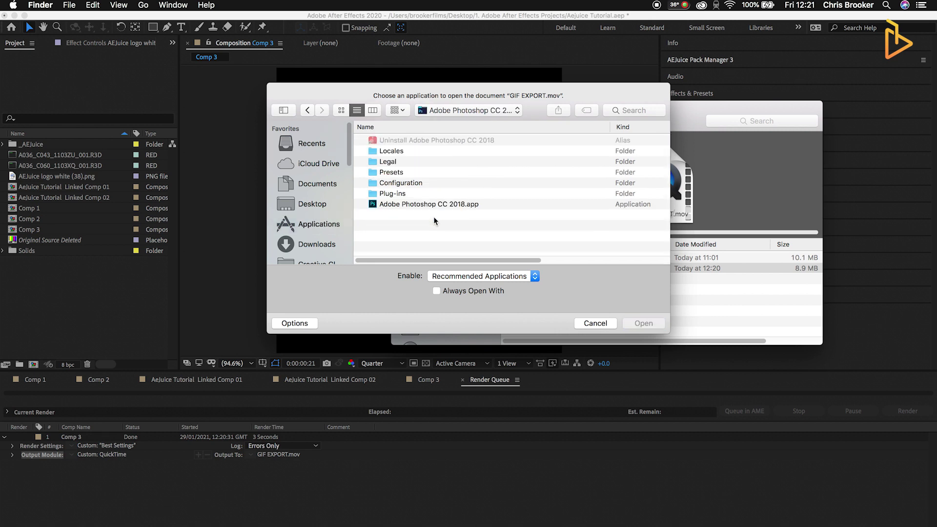
{"action": "double_click", "coordinate": [411, 204]}
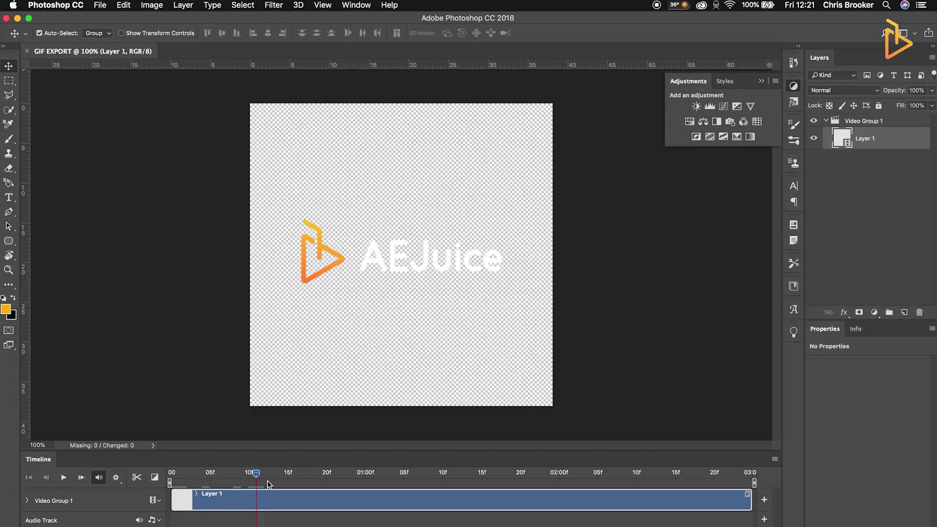
Scrub and play the logo clip in the timeline, stop it, then show File > Export.
{"action": "left_click", "coordinate": [209, 481]}
{"action": "left_click_drag", "start_coordinate": [170, 483], "coordinate": [476, 484]}
{"action": "key", "text": "space"}
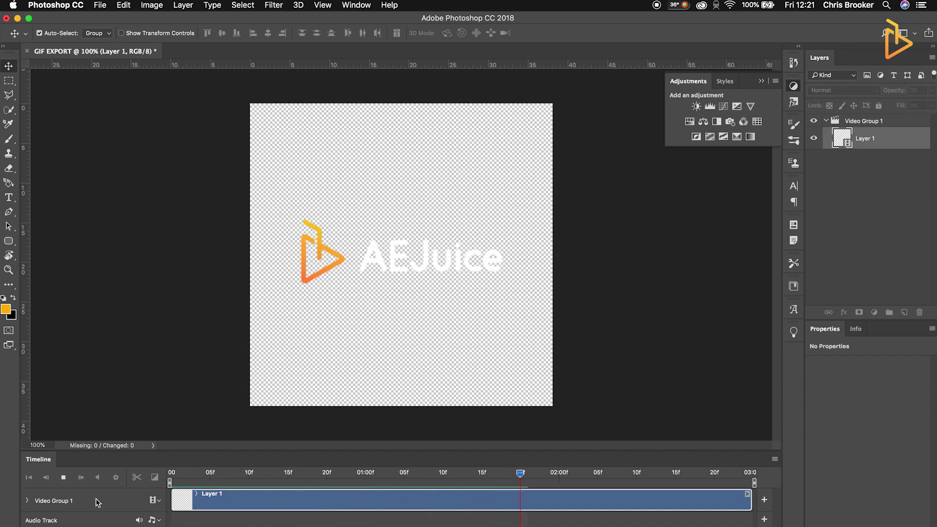
{"action": "key", "text": "space"}
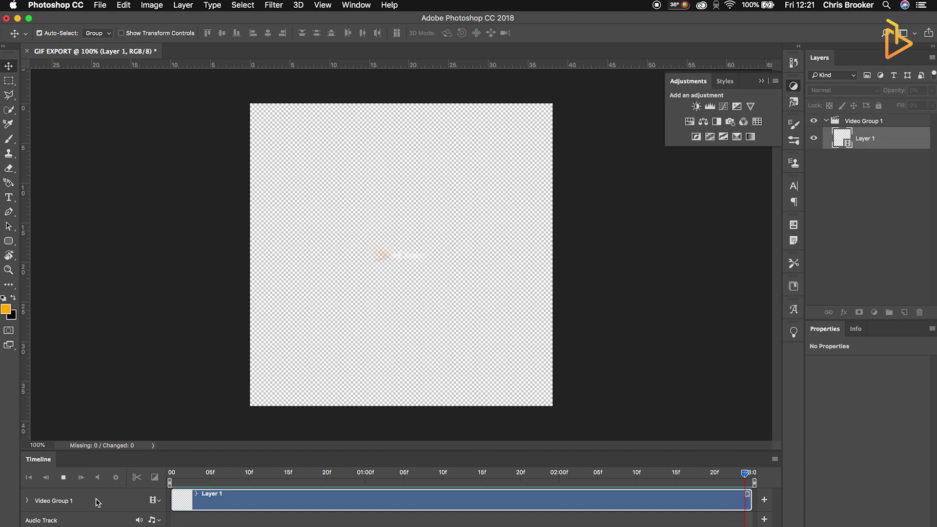
{"action": "key", "text": "space"}
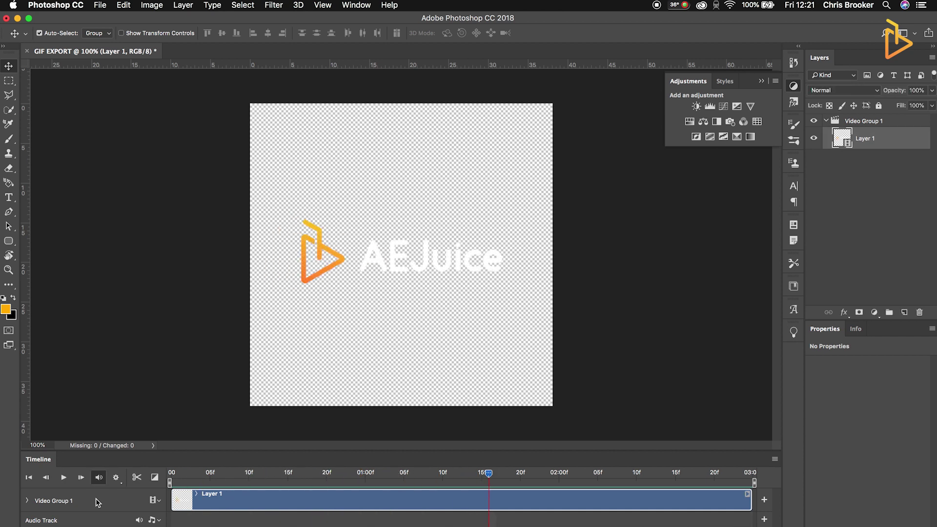
{"action": "left_click", "coordinate": [102, 6]}
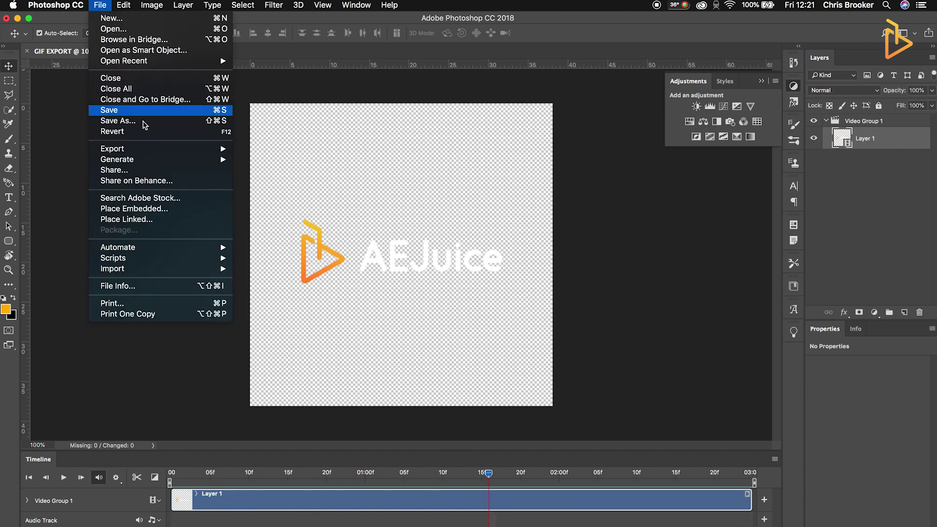
{"action": "mouse_move", "coordinate": [213, 148]}
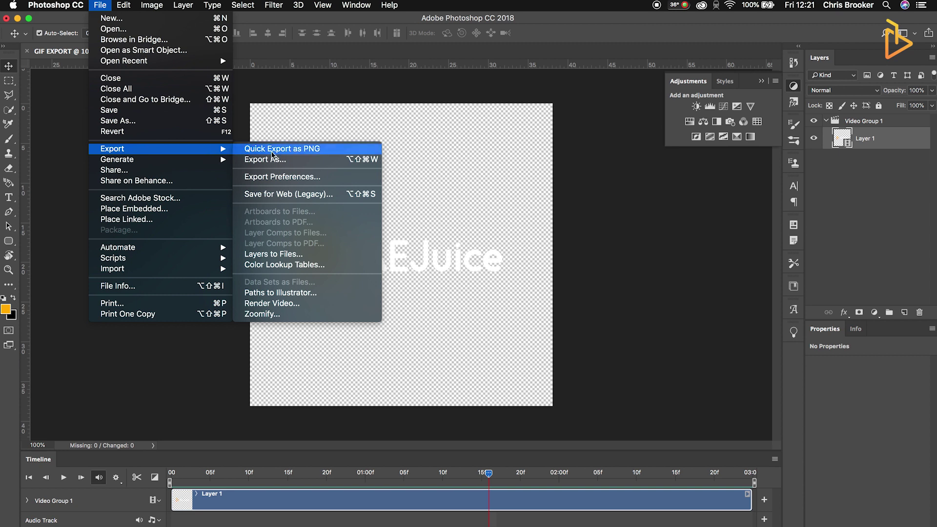
In Save for Web (Legacy), keep GIF 64 Dithered and Bicubic, and set Looping to Forever.
{"action": "left_click", "coordinate": [345, 196]}
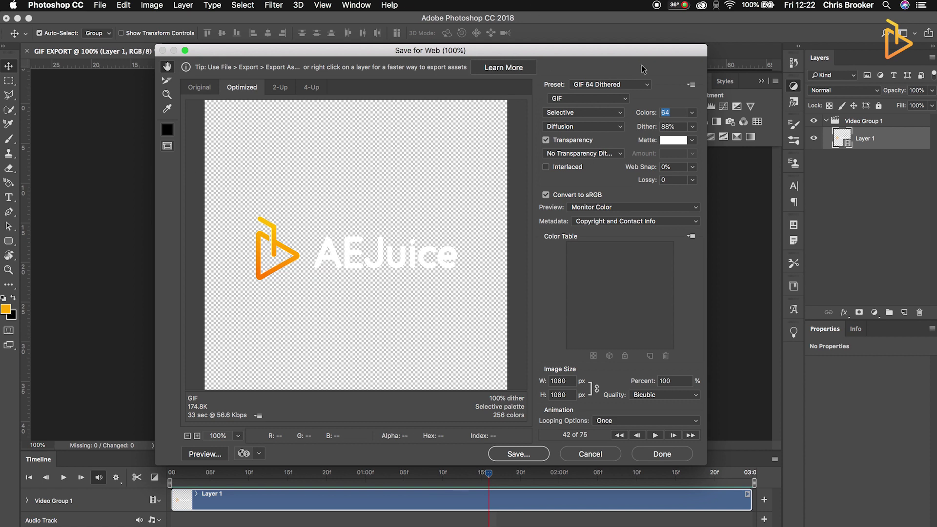
{"action": "left_click", "coordinate": [614, 85]}
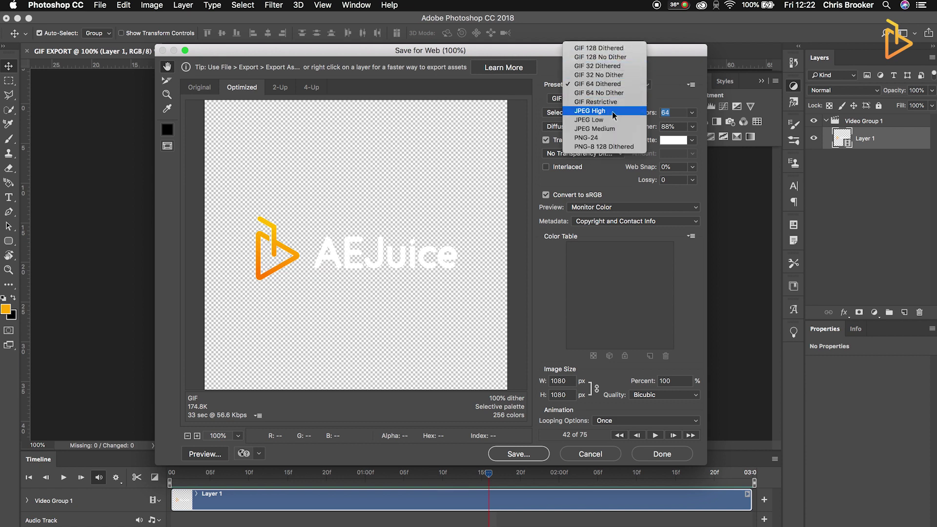
{"action": "left_click", "coordinate": [610, 86]}
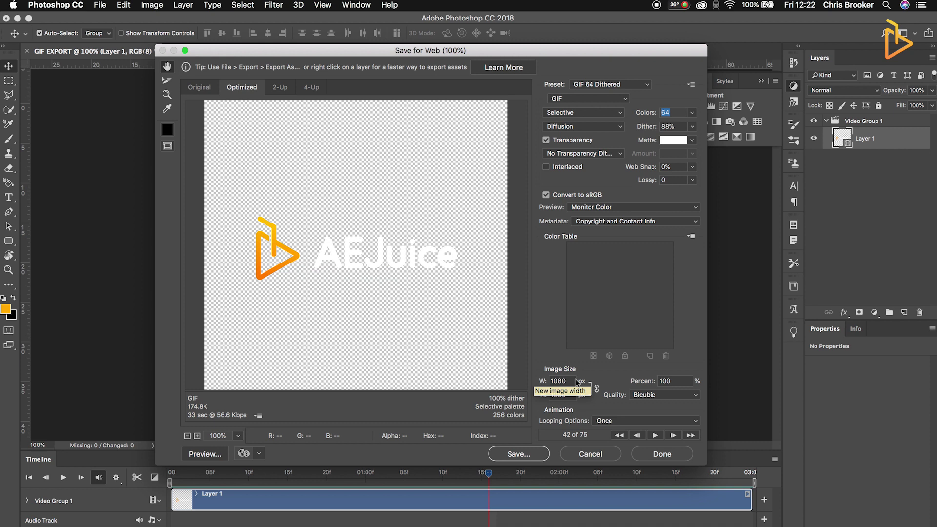
{"action": "left_click", "coordinate": [680, 381]}
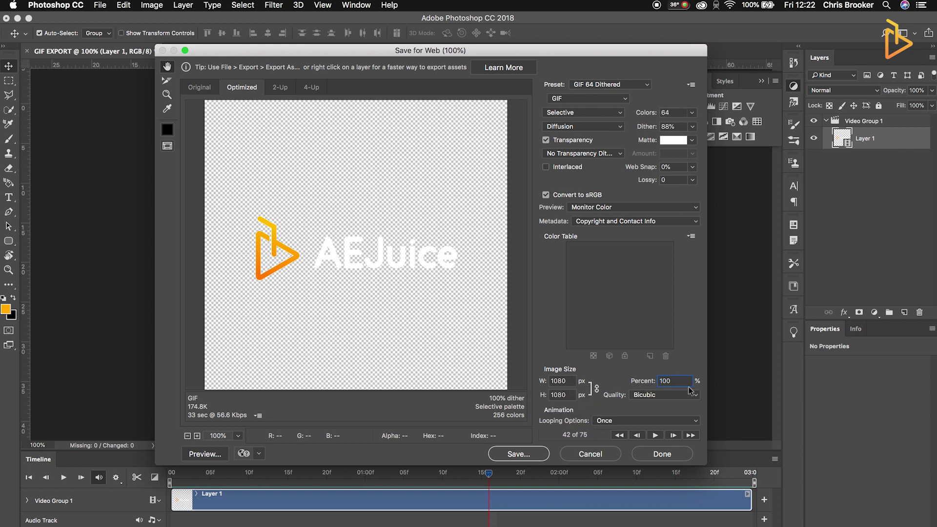
{"action": "left_click", "coordinate": [652, 397]}
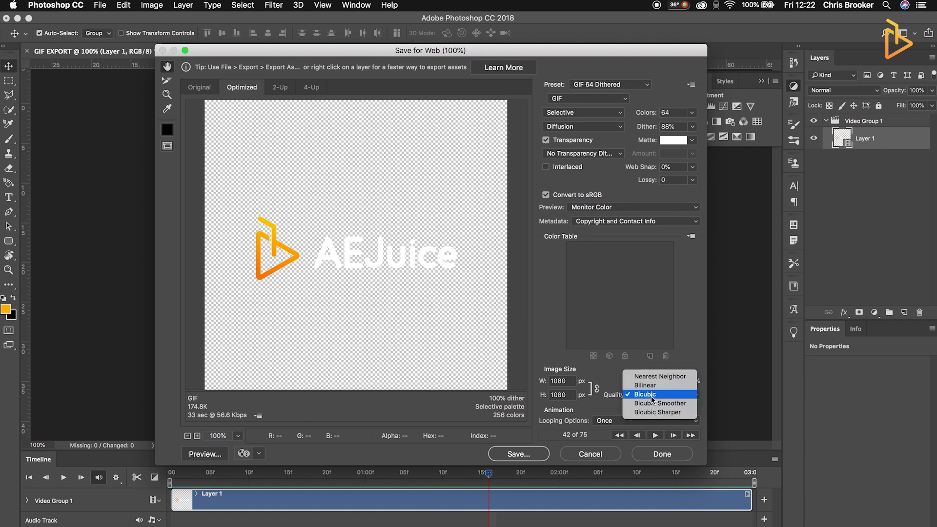
{"action": "left_click", "coordinate": [652, 398]}
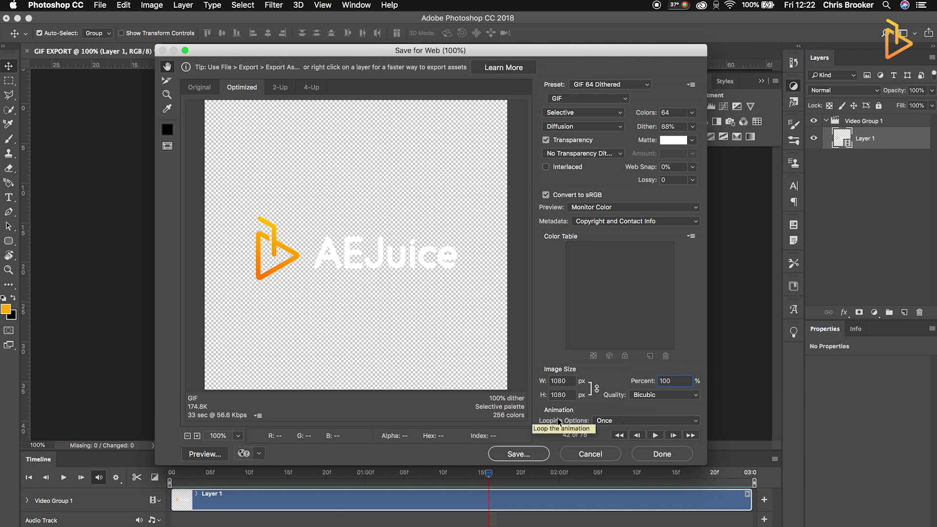
{"action": "left_click", "coordinate": [610, 421]}
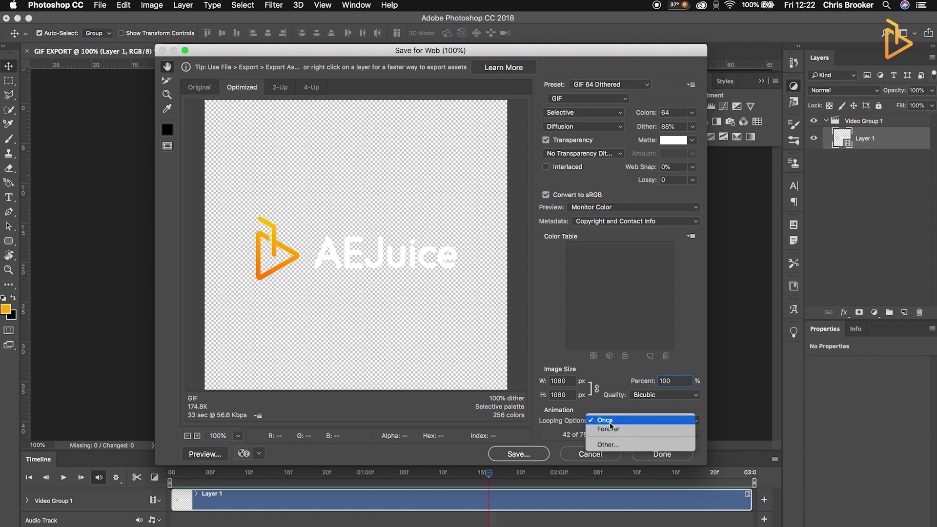
{"action": "left_click", "coordinate": [610, 429]}
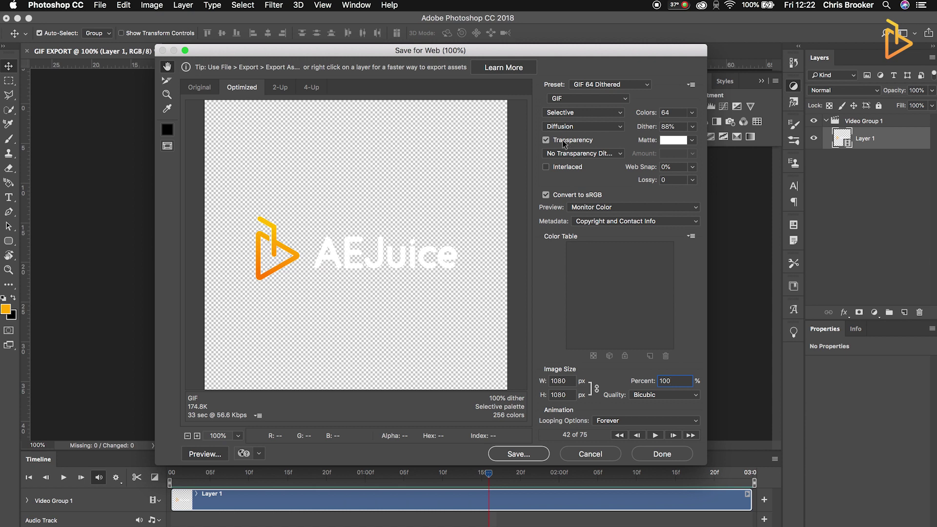
Keep No Transparency Dither, Monitor Color, Selective reduction and GIF format, then save.
{"action": "left_click", "coordinate": [583, 153]}
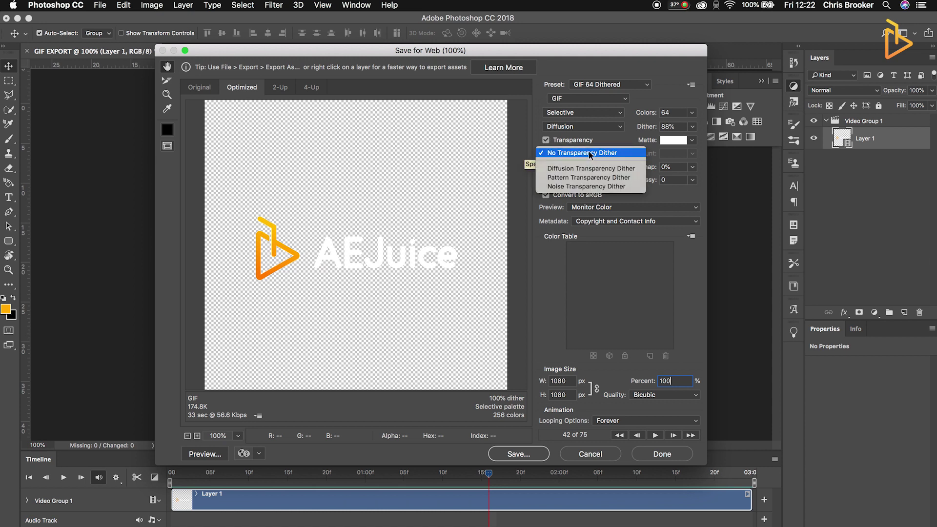
{"action": "left_click", "coordinate": [596, 153]}
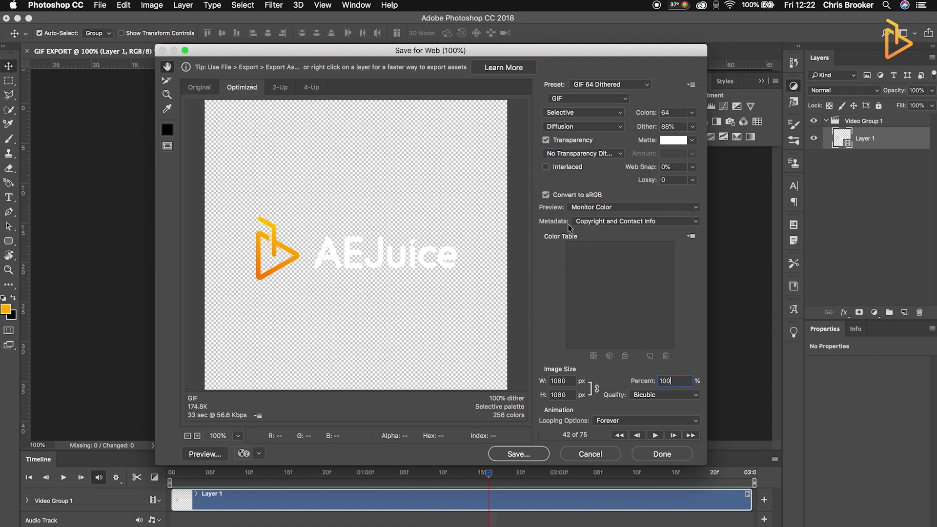
{"action": "left_click", "coordinate": [596, 209]}
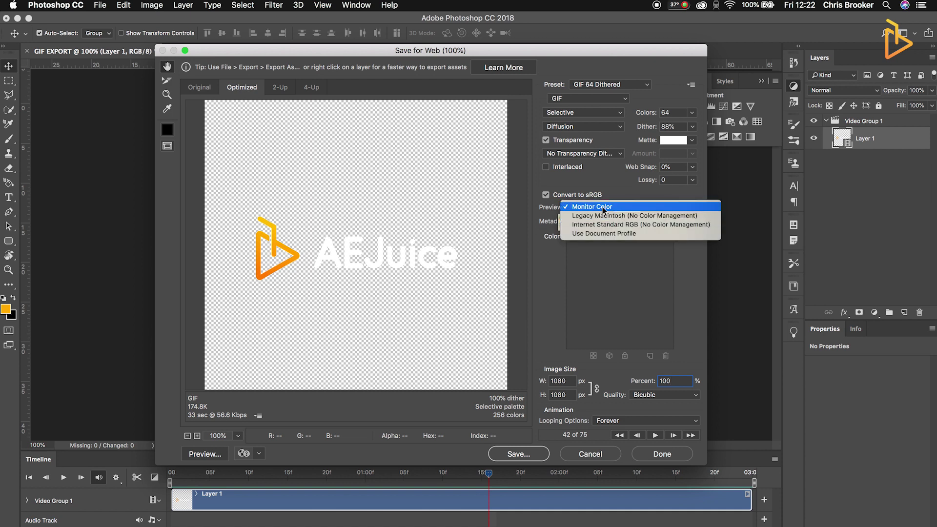
{"action": "left_click", "coordinate": [604, 208]}
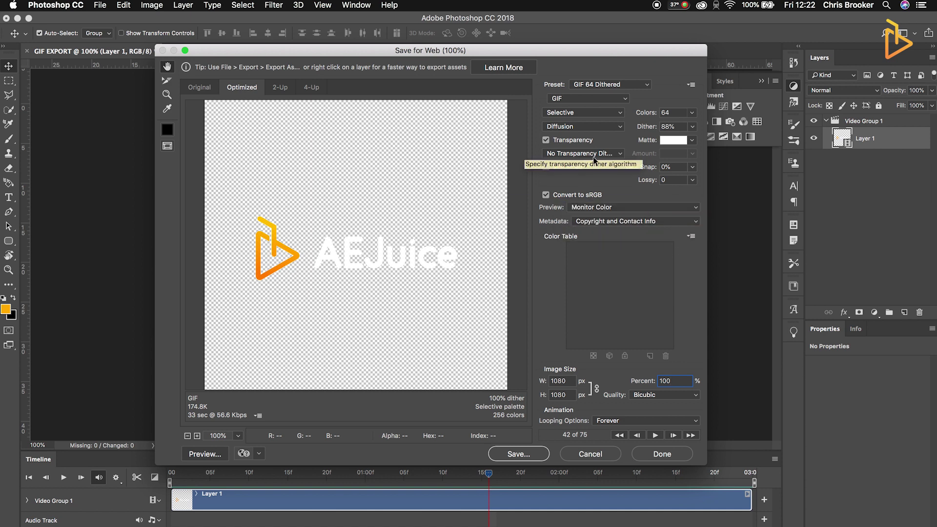
{"action": "left_click", "coordinate": [595, 114]}
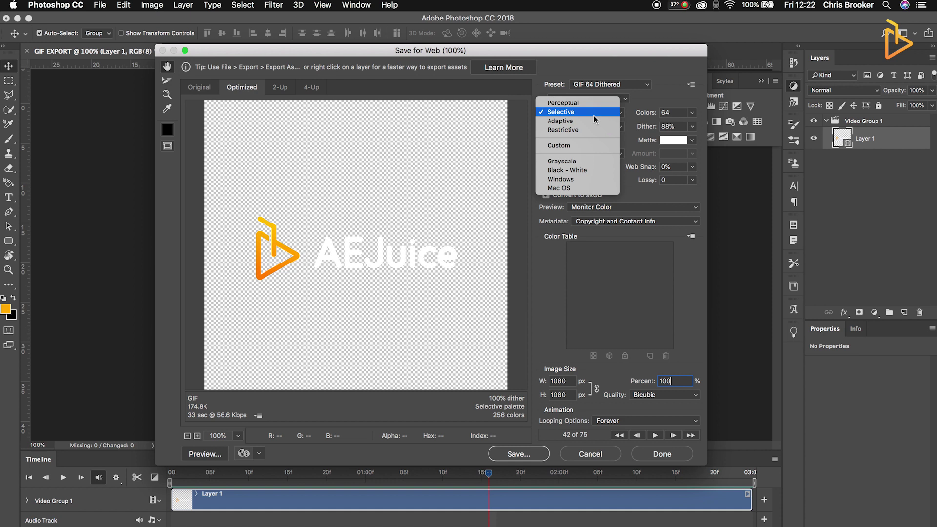
{"action": "left_click", "coordinate": [594, 115]}
{"action": "left_click", "coordinate": [599, 101]}
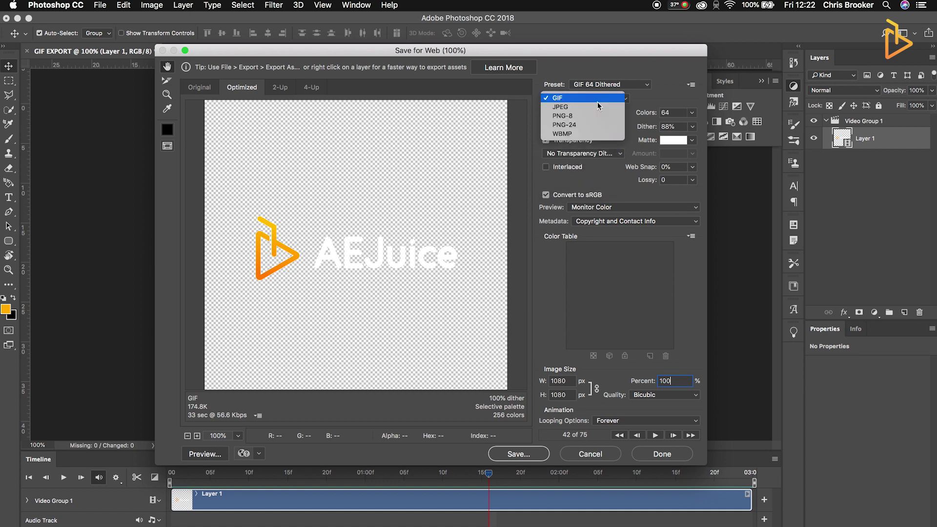
{"action": "left_click", "coordinate": [598, 100]}
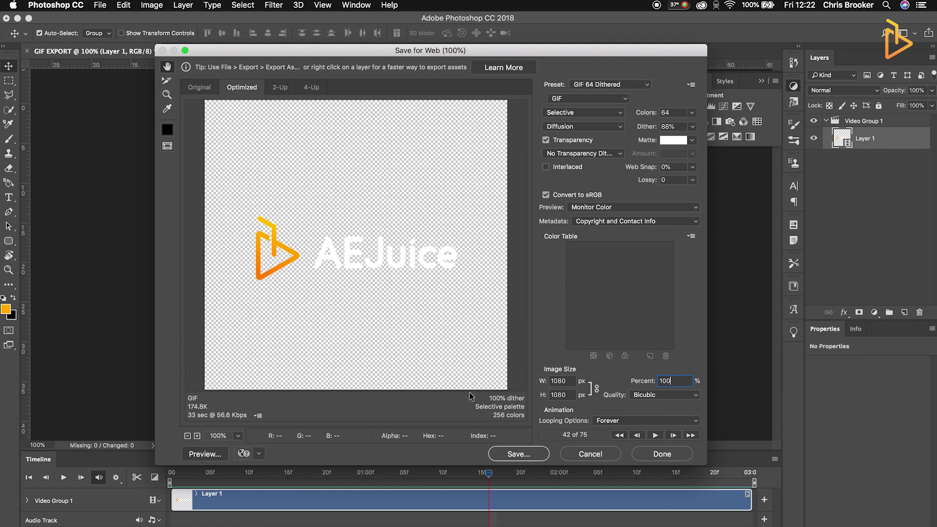
{"action": "left_click", "coordinate": [526, 456]}
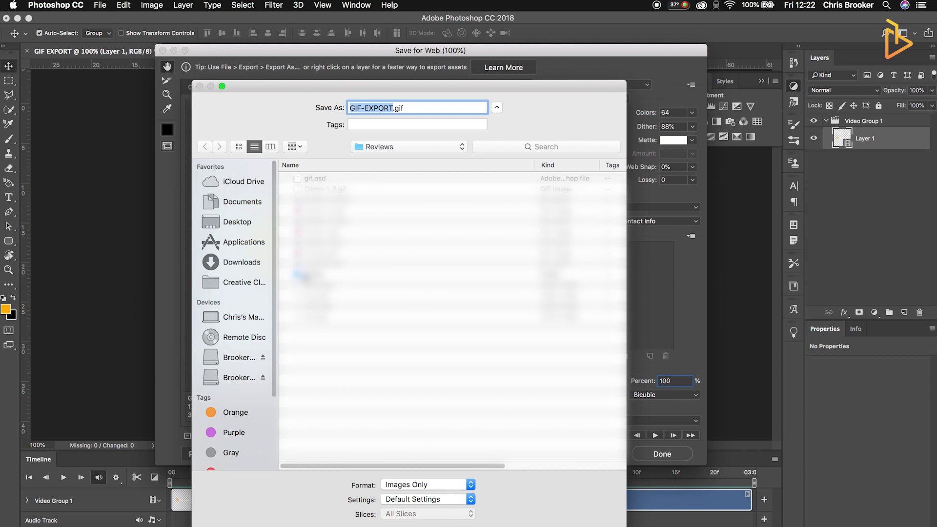
Save GIF-EXPORT.gif into the AeJuice folder on the Desktop.
{"action": "left_click", "coordinate": [248, 226]}
{"action": "double_click", "coordinate": [317, 179]}
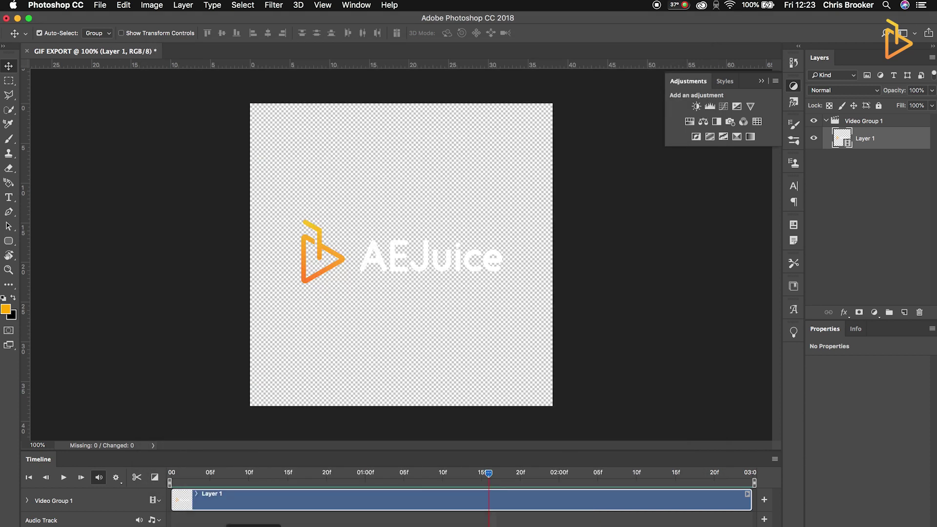
Select GIF-EXPORT.gif in the AeJuice folder, enlarge the Finder window, and bring up its context menu.
{"action": "left_click", "coordinate": [191, 526]}
{"action": "left_click", "coordinate": [561, 280]}
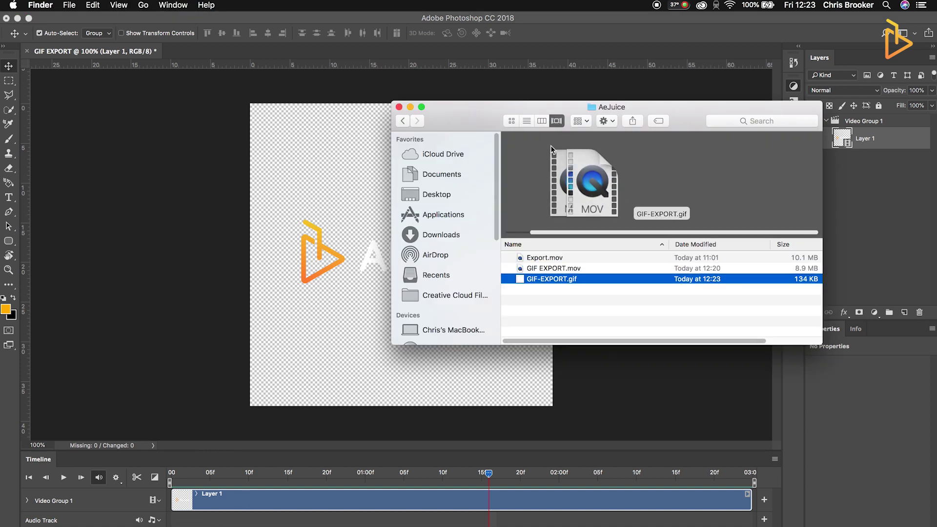
{"action": "left_click", "coordinate": [541, 121]}
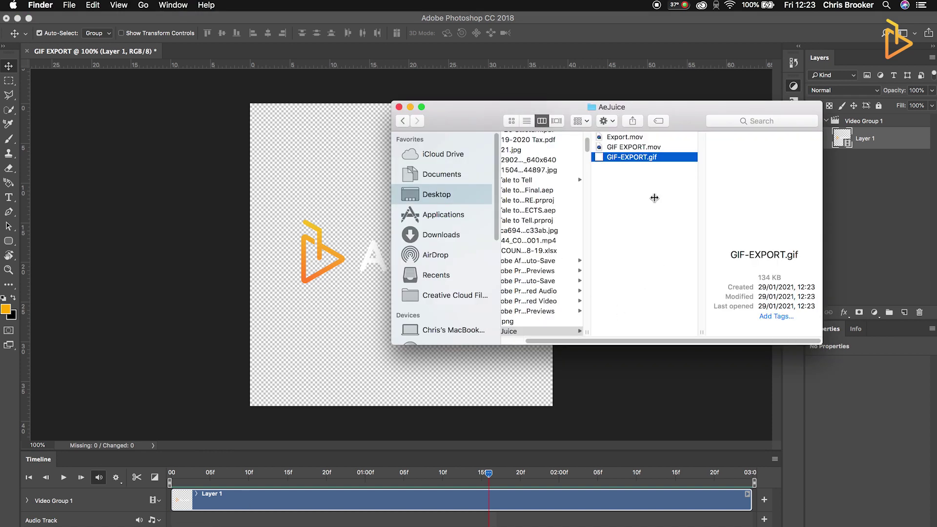
{"action": "left_click_drag", "start_coordinate": [822, 344], "coordinate": [929, 457]}
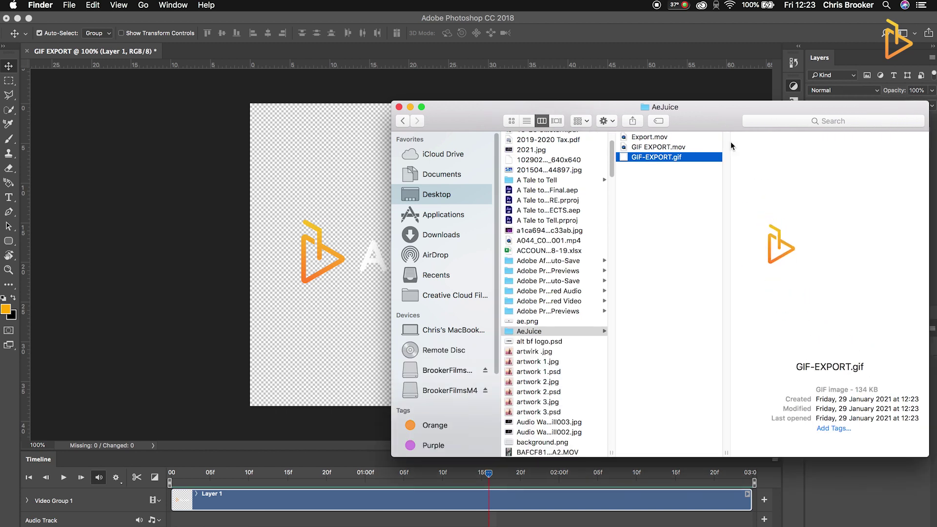
{"action": "left_click_drag", "start_coordinate": [711, 112], "coordinate": [466, 92]}
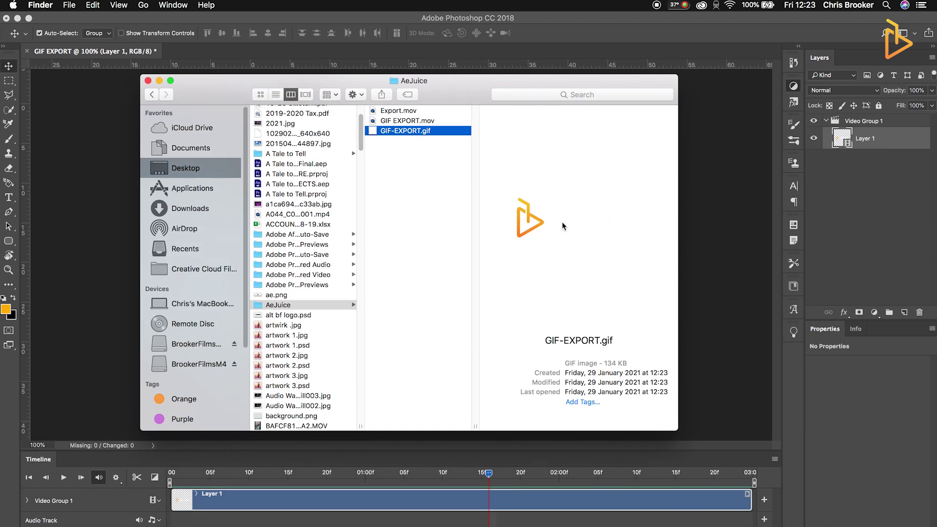
{"action": "right_click", "coordinate": [410, 131]}
Open GIF-EXPORT.gif in a web browser from the Open With submenu.
{"action": "mouse_move", "coordinate": [490, 146]}
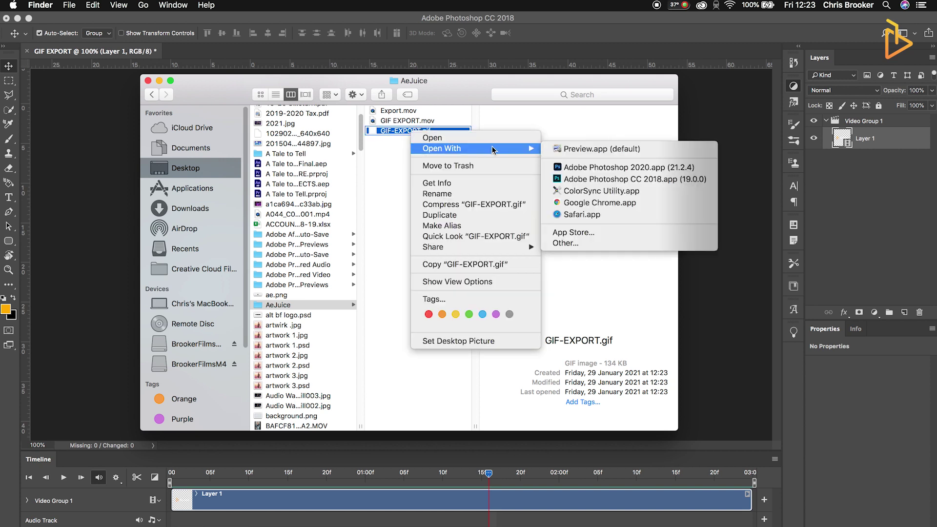
{"action": "left_click", "coordinate": [597, 212]}
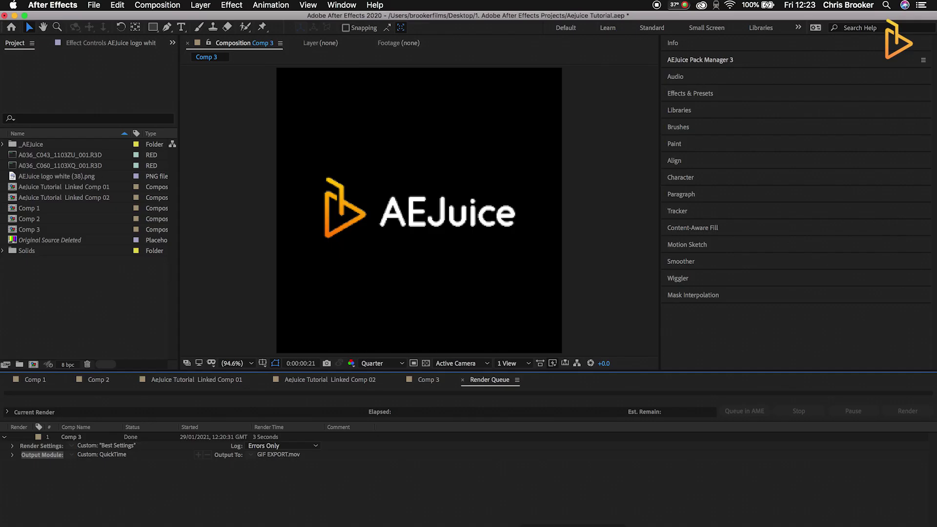
Switch to the Comp 3 timeline and launch the AEJuice GIF.jsxbin panel from the Window menu.
{"action": "left_click", "coordinate": [427, 379]}
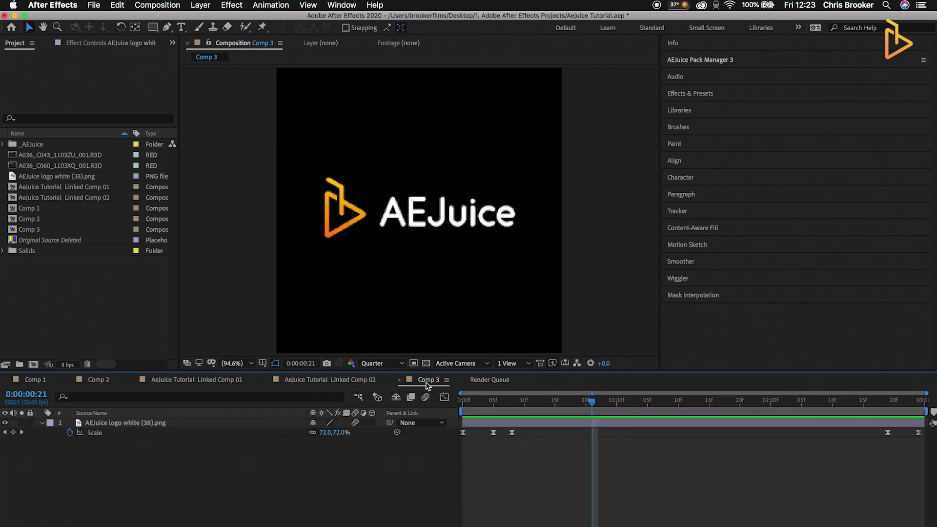
{"action": "left_click", "coordinate": [342, 6]}
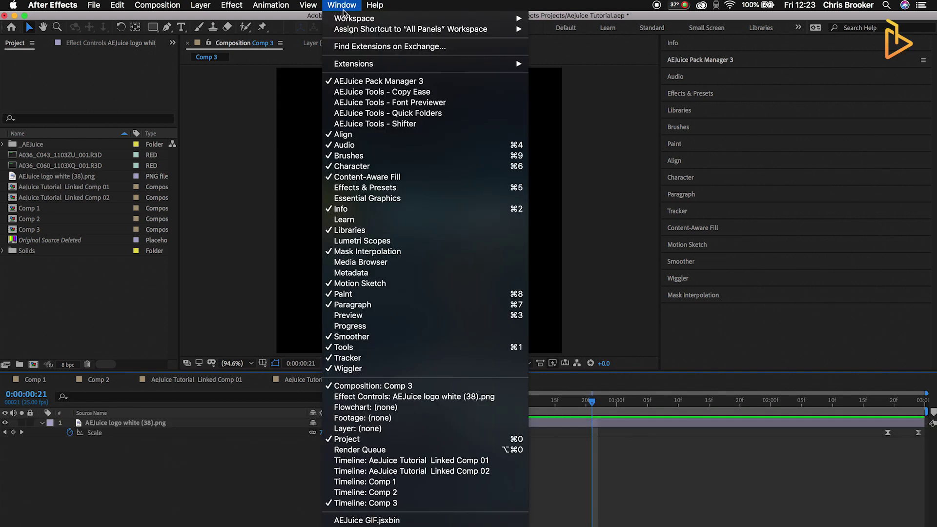
{"action": "left_click", "coordinate": [376, 521]}
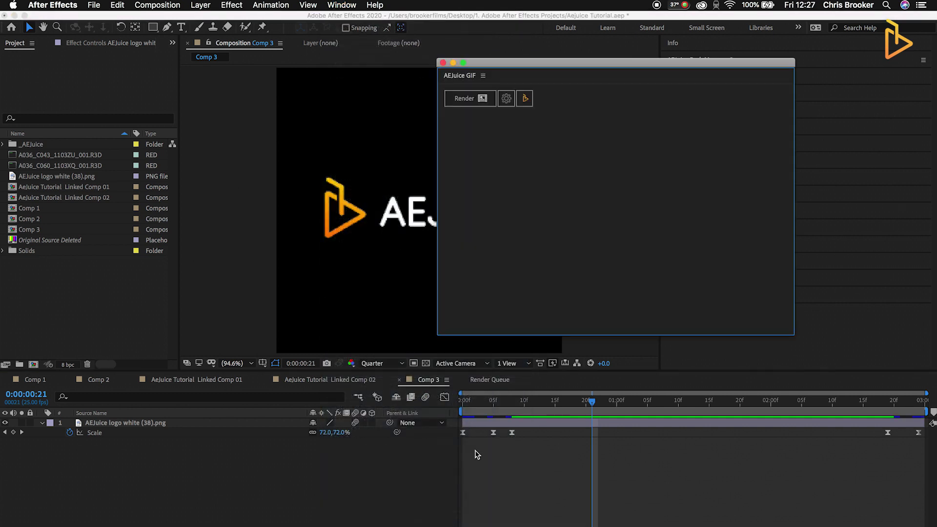
In the GIF exporter settings, choose Best Settings and a custom Desktop output folder.
{"action": "left_click", "coordinate": [506, 99]}
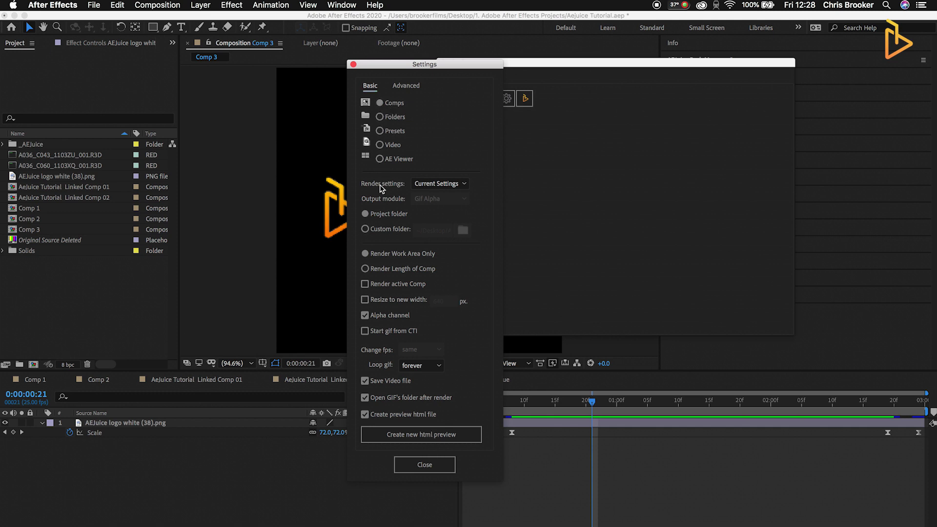
{"action": "left_click", "coordinate": [436, 184]}
{"action": "left_click", "coordinate": [436, 193]}
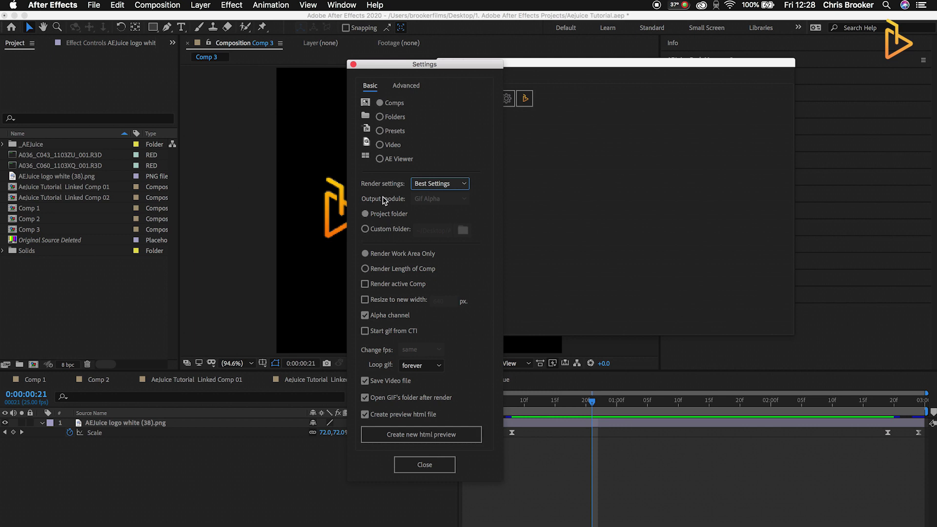
{"action": "left_click", "coordinate": [373, 230]}
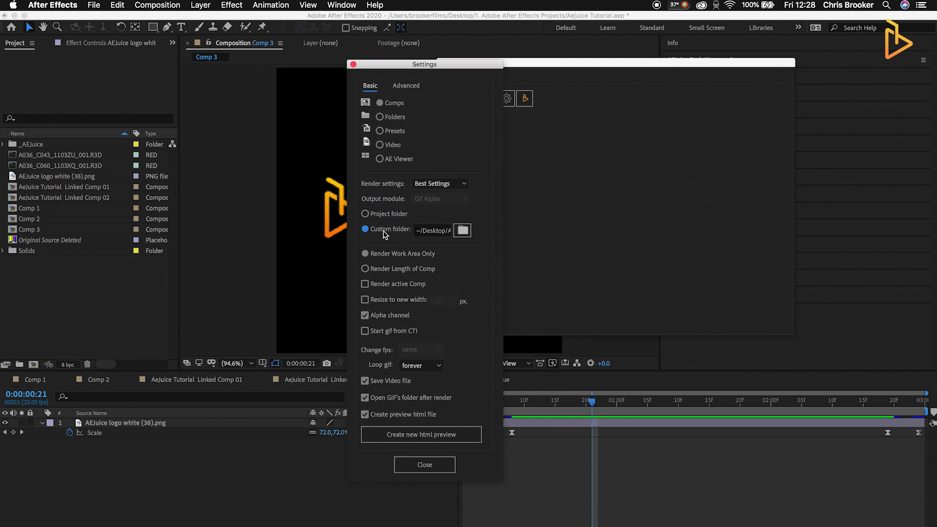
{"action": "left_click", "coordinate": [462, 231]}
{"action": "left_click", "coordinate": [698, 422]}
Set Render Length of Comp, toggle Alpha channel off and back on, and view the Advanced options.
{"action": "left_click", "coordinate": [388, 269]}
{"action": "left_click", "coordinate": [384, 316]}
{"action": "left_click", "coordinate": [384, 316]}
{"action": "left_click", "coordinate": [415, 86]}
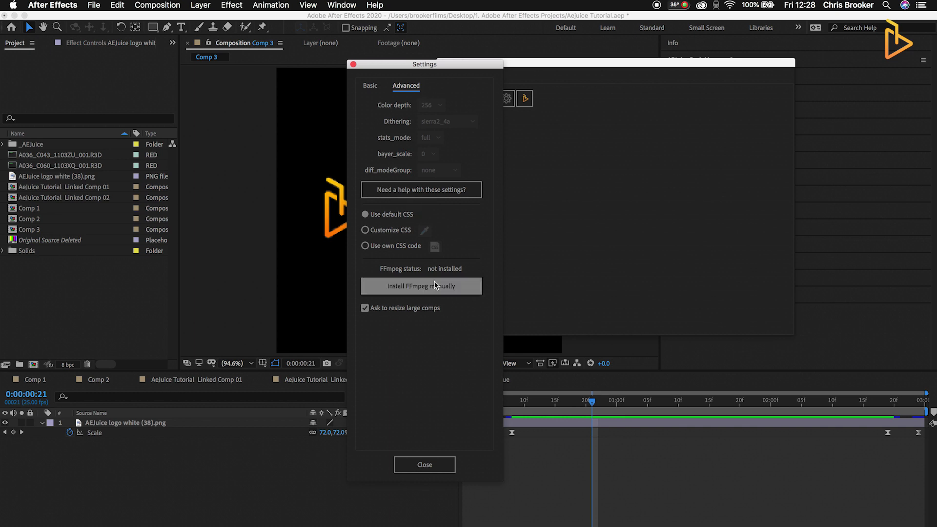
Uncheck Alpha channel on Basic and confirm 256 colour depth with sierra2_4a dithering on Advanced.
{"action": "left_click", "coordinate": [370, 86]}
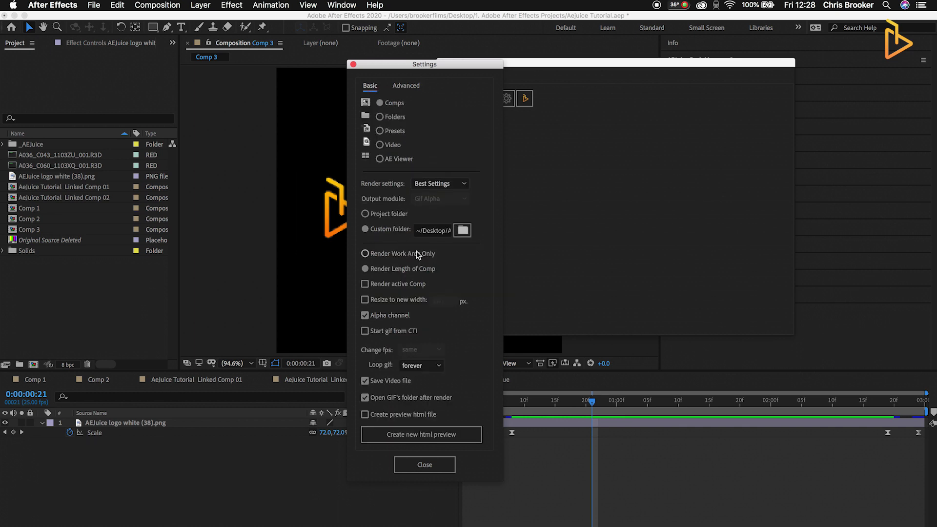
{"action": "left_click", "coordinate": [378, 317]}
{"action": "left_click", "coordinate": [406, 86]}
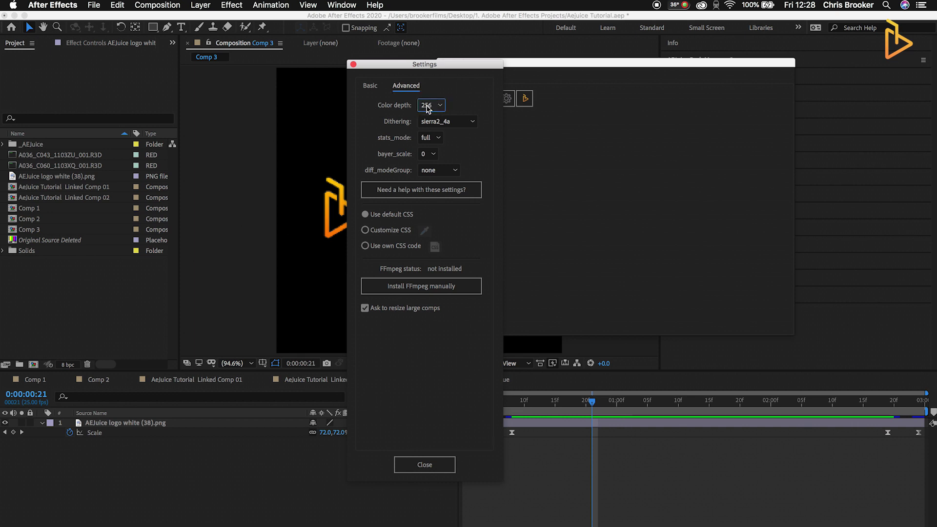
{"action": "left_click", "coordinate": [430, 105]}
{"action": "left_click", "coordinate": [428, 116]}
{"action": "left_click", "coordinate": [434, 122]}
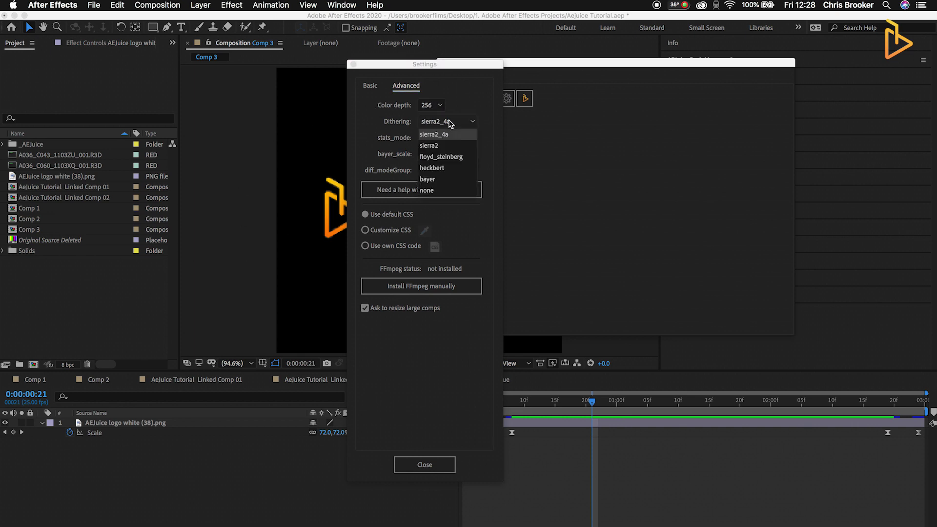
{"action": "left_click", "coordinate": [434, 123]}
{"action": "left_click", "coordinate": [370, 86]}
{"action": "left_click", "coordinate": [401, 88]}
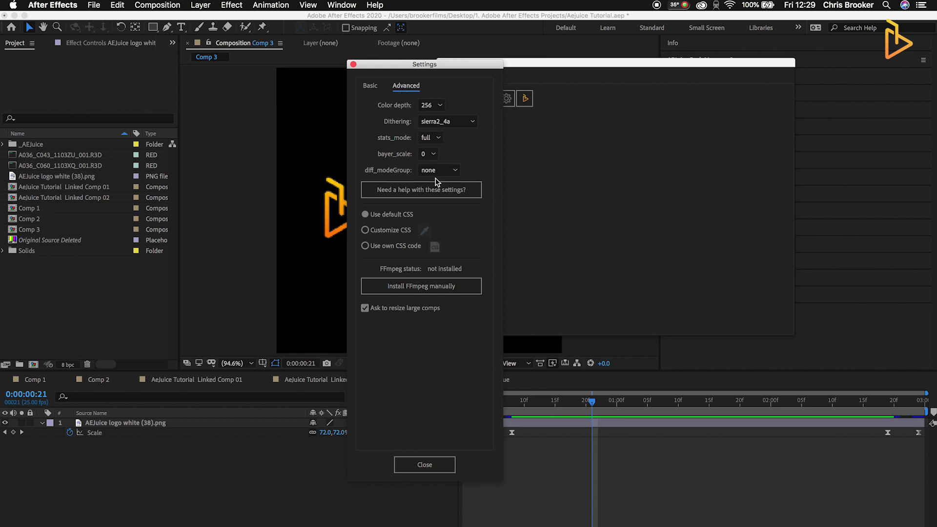
{"action": "left_click", "coordinate": [373, 87]}
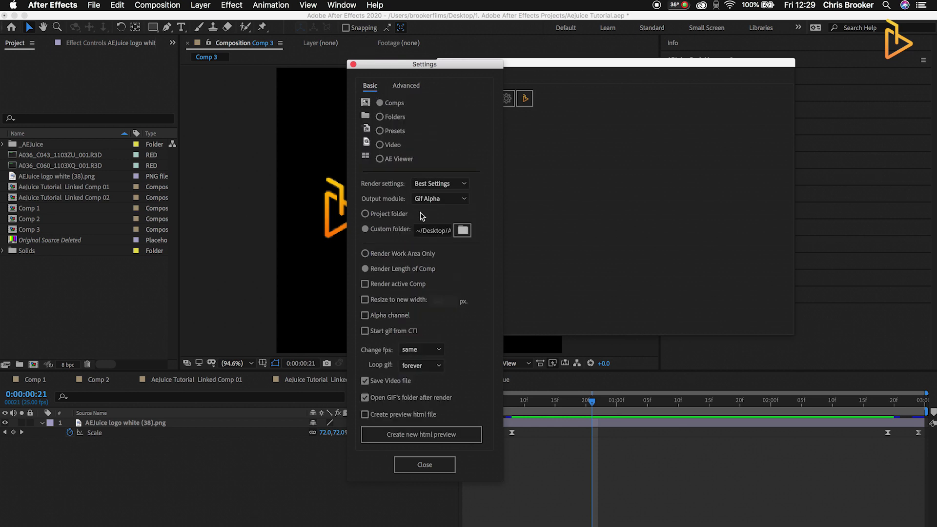
Close the settings and render Comp 3 as a GIF resized to 640 px width.
{"action": "left_click", "coordinate": [433, 464]}
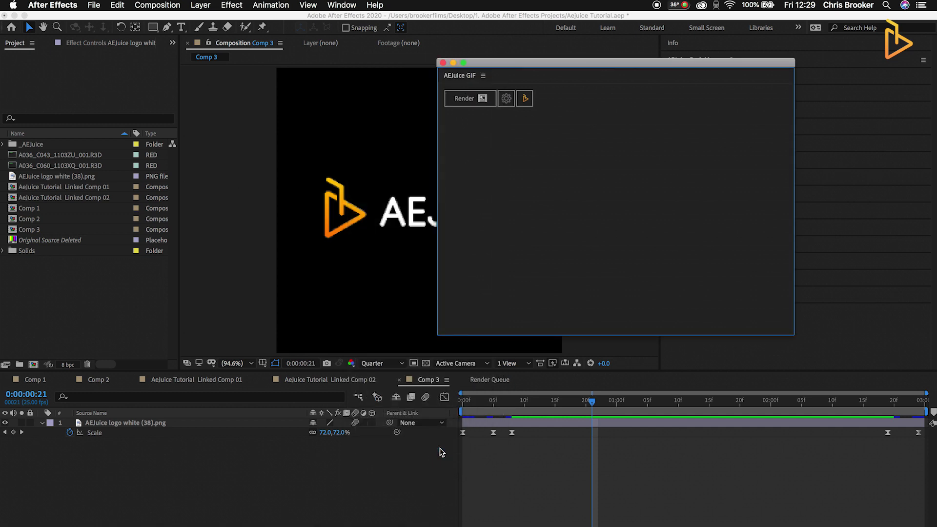
{"action": "left_click", "coordinate": [471, 101]}
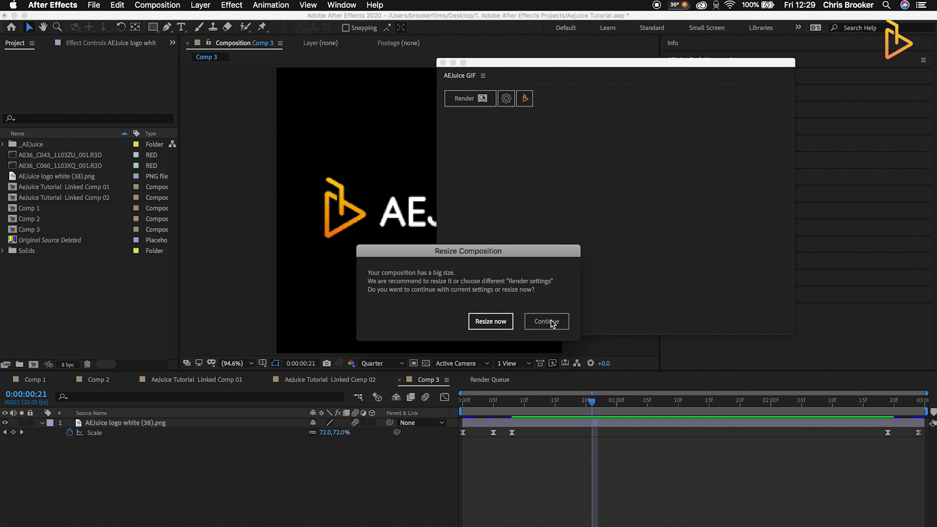
{"action": "left_click", "coordinate": [501, 325]}
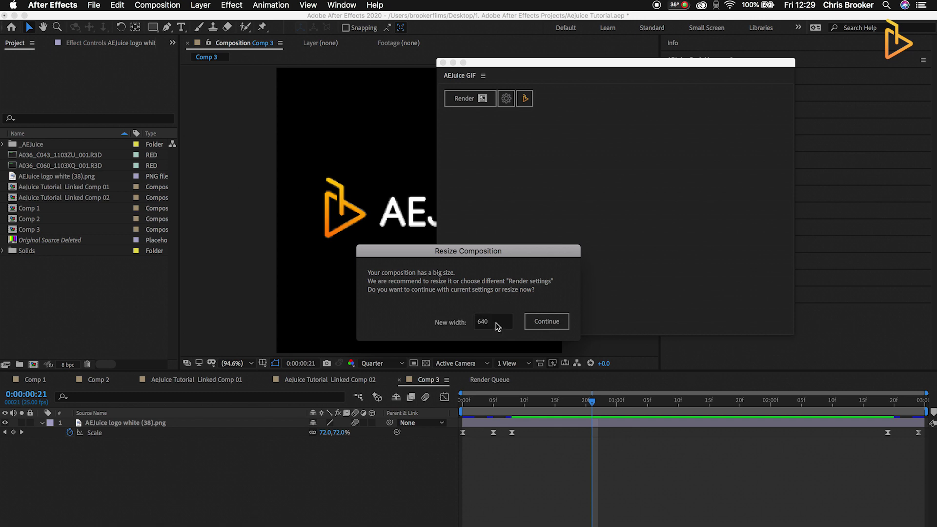
{"action": "left_click", "coordinate": [552, 327]}
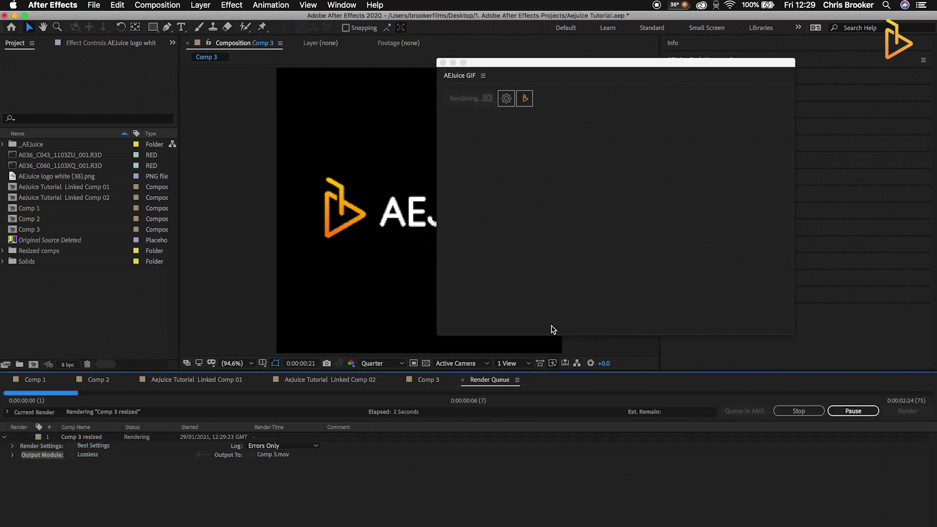
Dismiss the output-folder error alert.
{"action": "key", "text": "Return"}
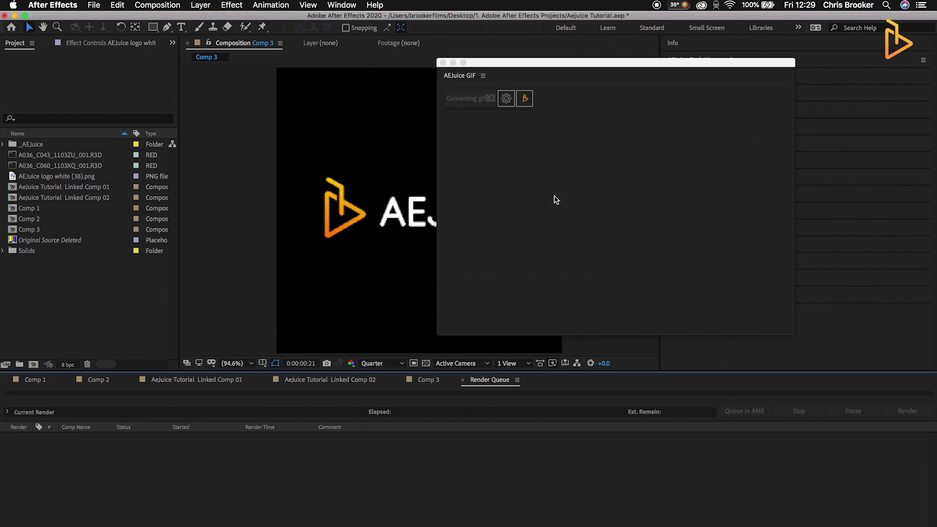